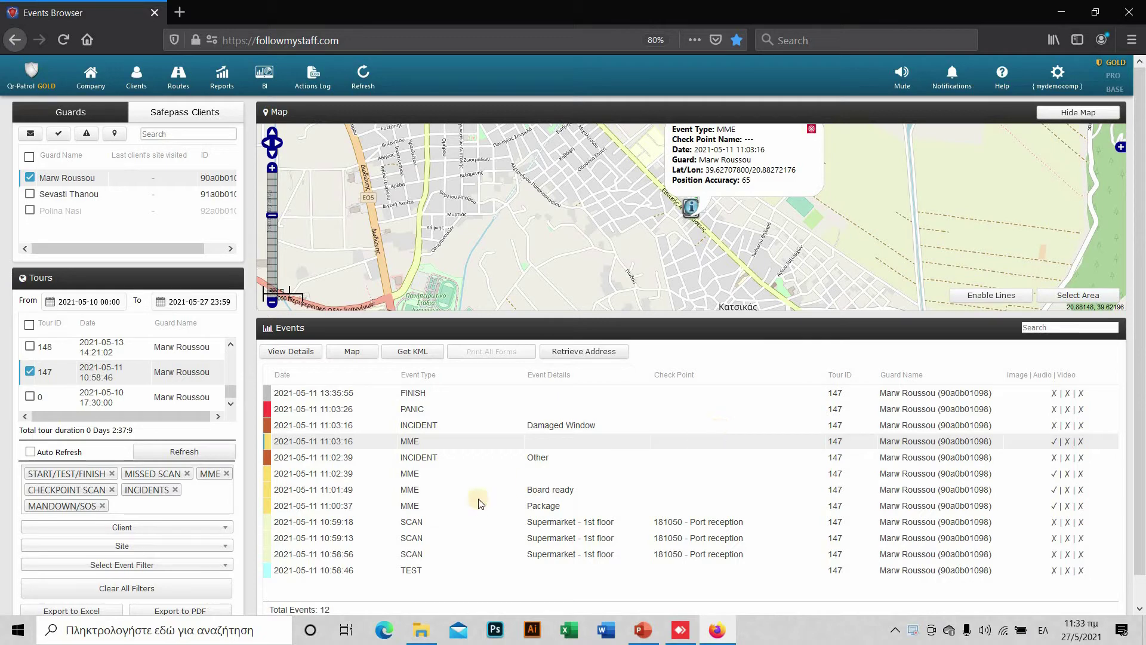
{"action": "scroll", "coordinate": [38, 600], "scroll_direction": "down", "scroll_amount": 1}
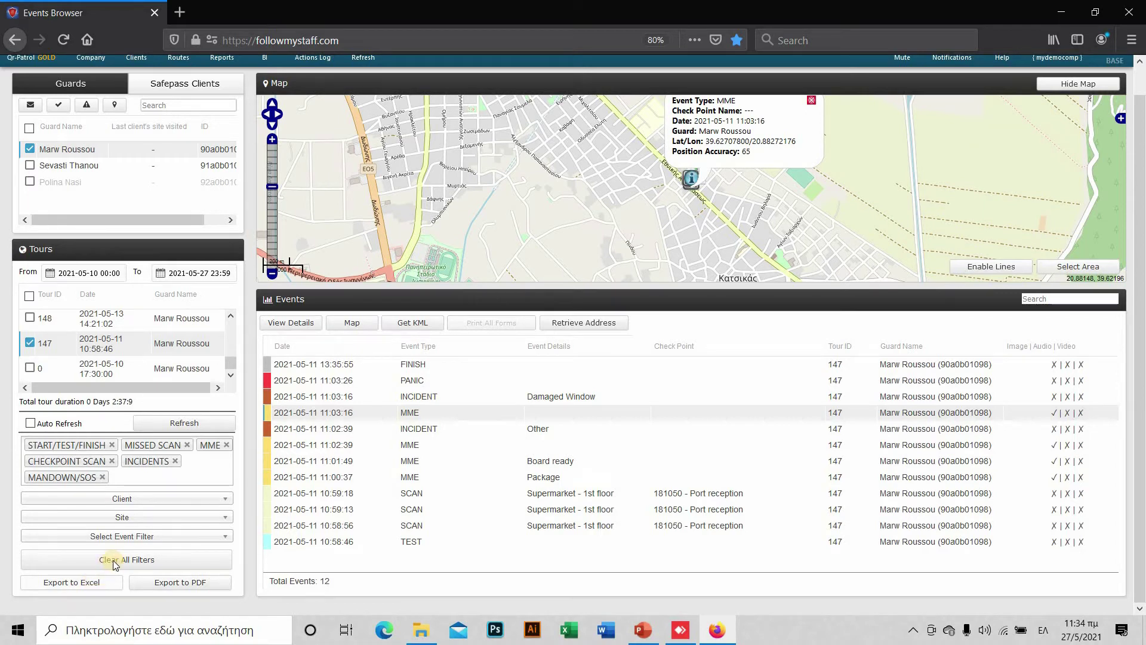
{"action": "scroll", "coordinate": [113, 560], "scroll_direction": "up", "scroll_amount": 1}
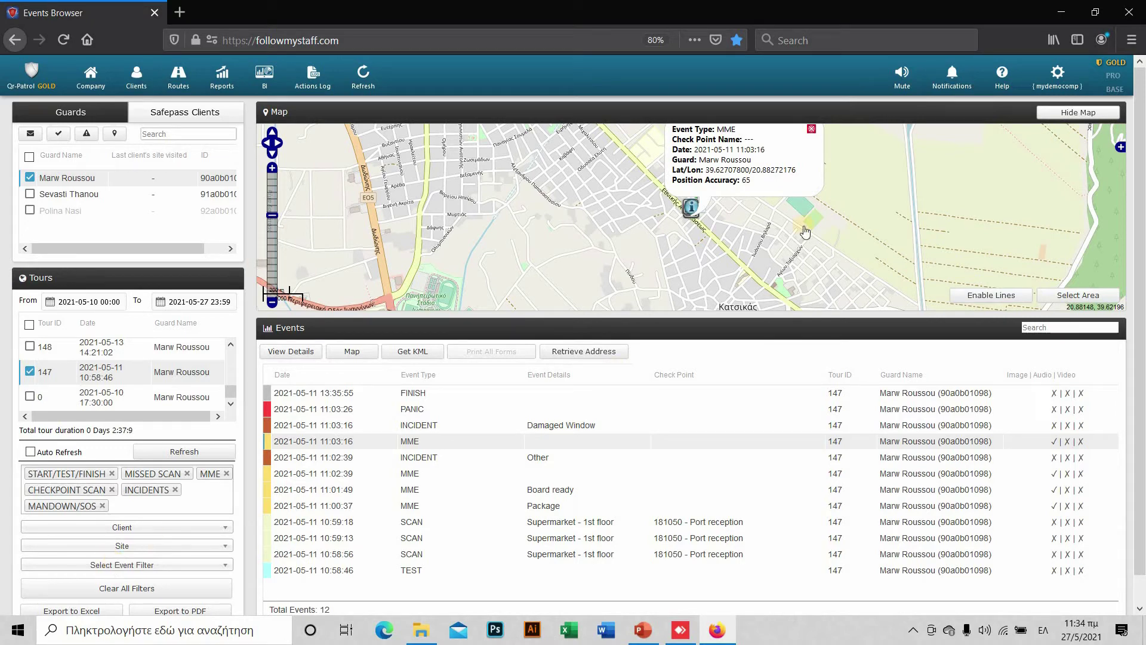
{"action": "left_click", "coordinate": [917, 324]}
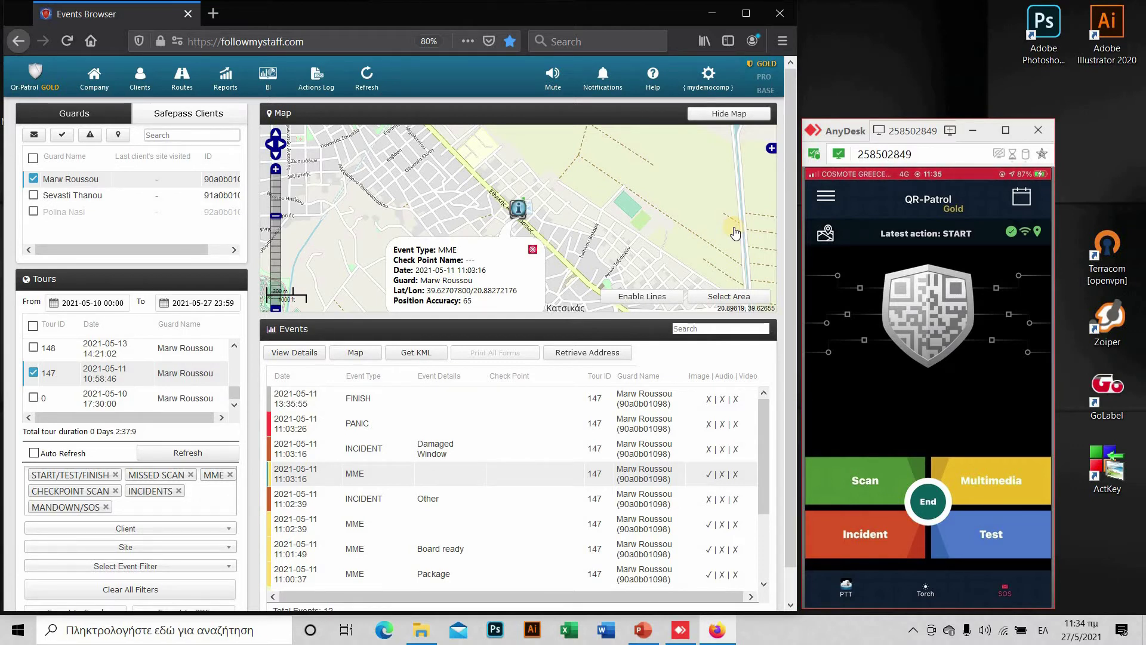
Step: Send an SOS alert from the guard's phone app in the AnyDesk view
{"action": "left_click", "coordinate": [1005, 592]}
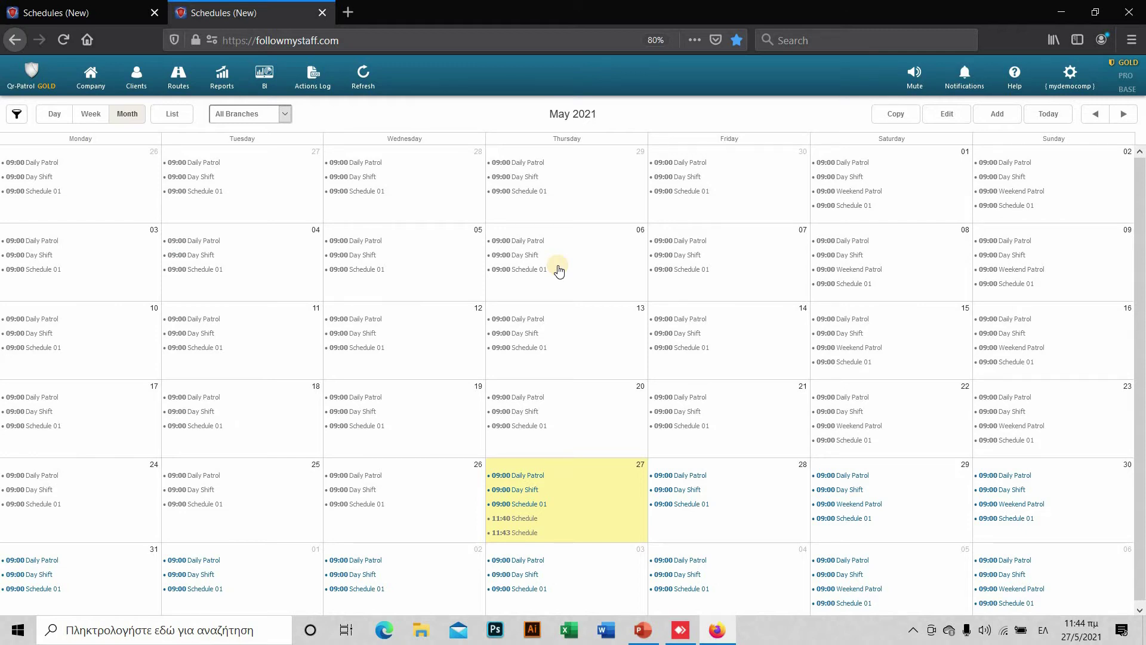
Step: View today's 11:44 Schedule entry details, then shrink the browser beside the remote phone
{"action": "left_click", "coordinate": [997, 114]}
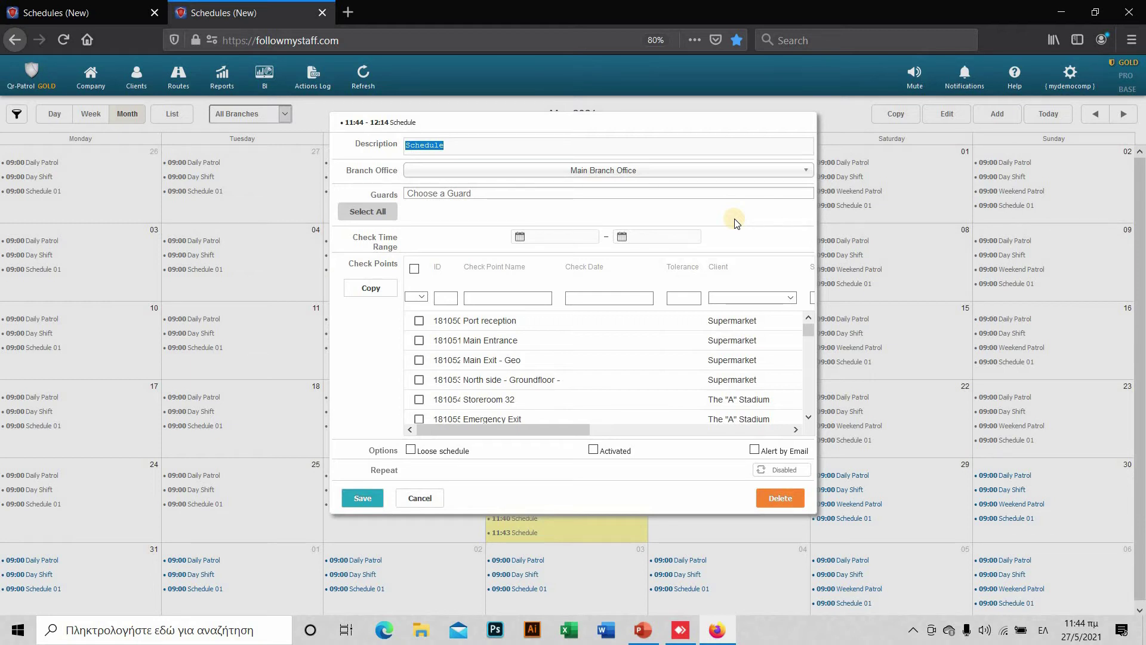
{"action": "left_click", "coordinate": [1094, 13]}
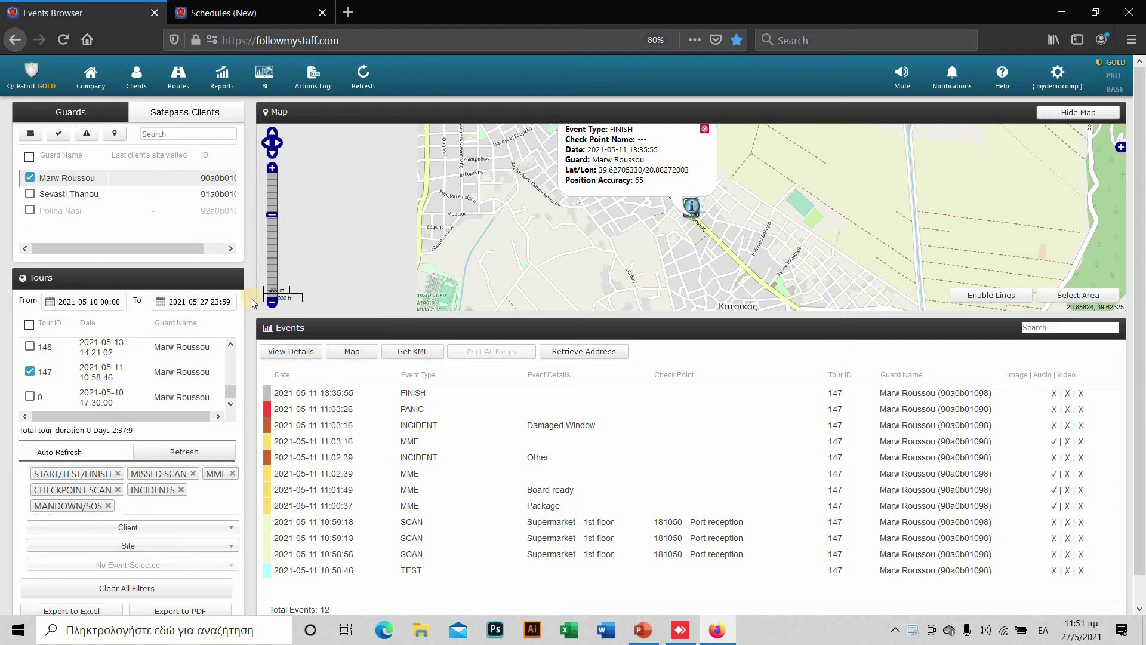
Step: Show the My Security Company info page with Athens address, license and custom login screen
{"action": "left_click", "coordinate": [85, 81]}
{"action": "left_click", "coordinate": [86, 134]}
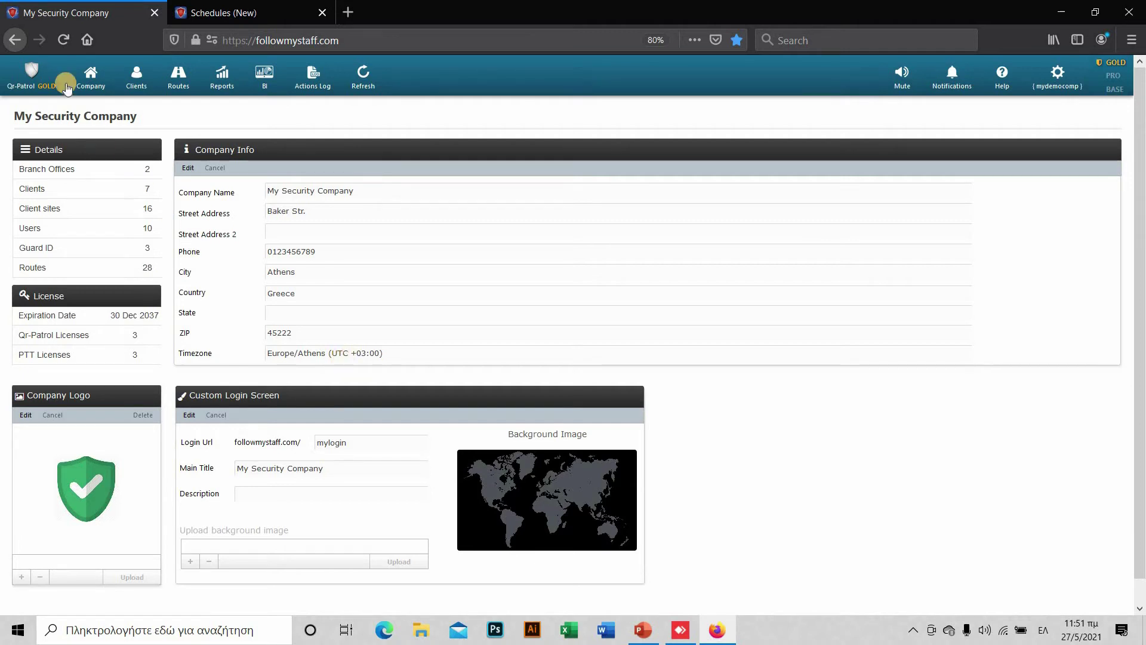
{"action": "left_click", "coordinate": [90, 76]}
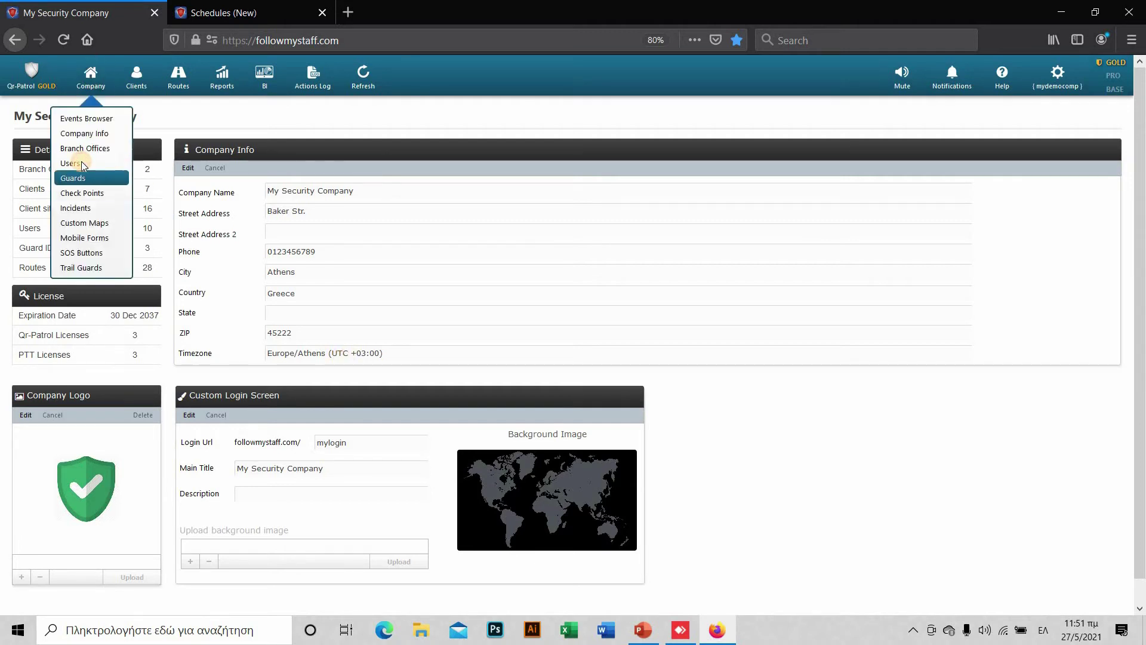
Step: Review the UK Manager user's account settings, then list the seven clients
{"action": "left_click", "coordinate": [81, 164]}
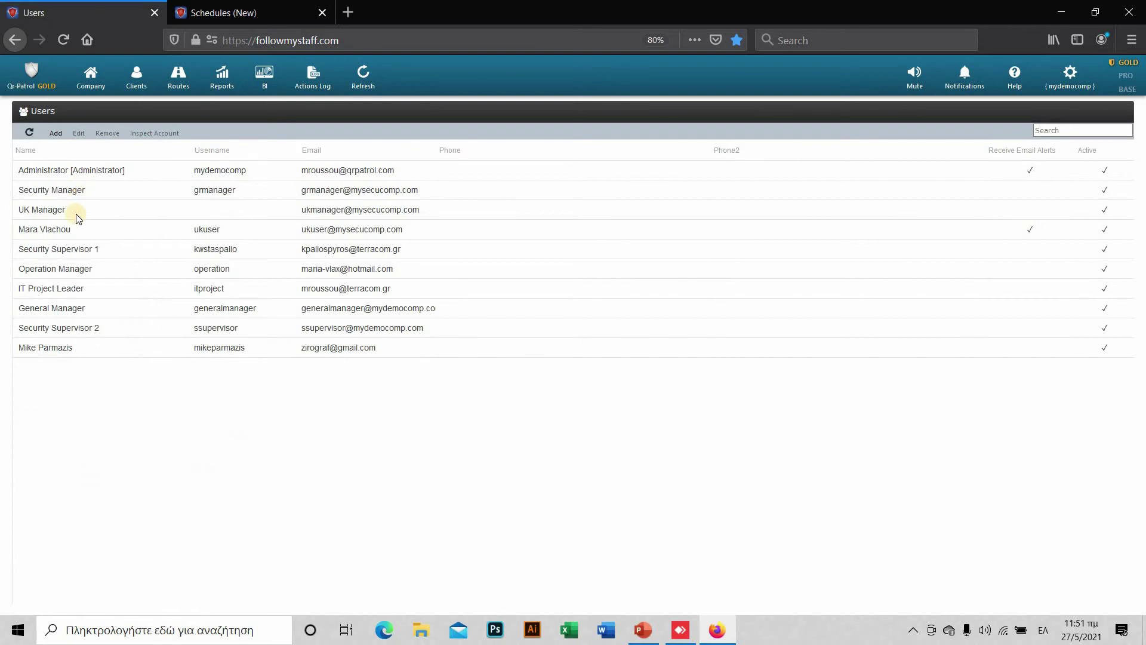
{"action": "left_click", "coordinate": [76, 213]}
{"action": "left_click", "coordinate": [79, 133]}
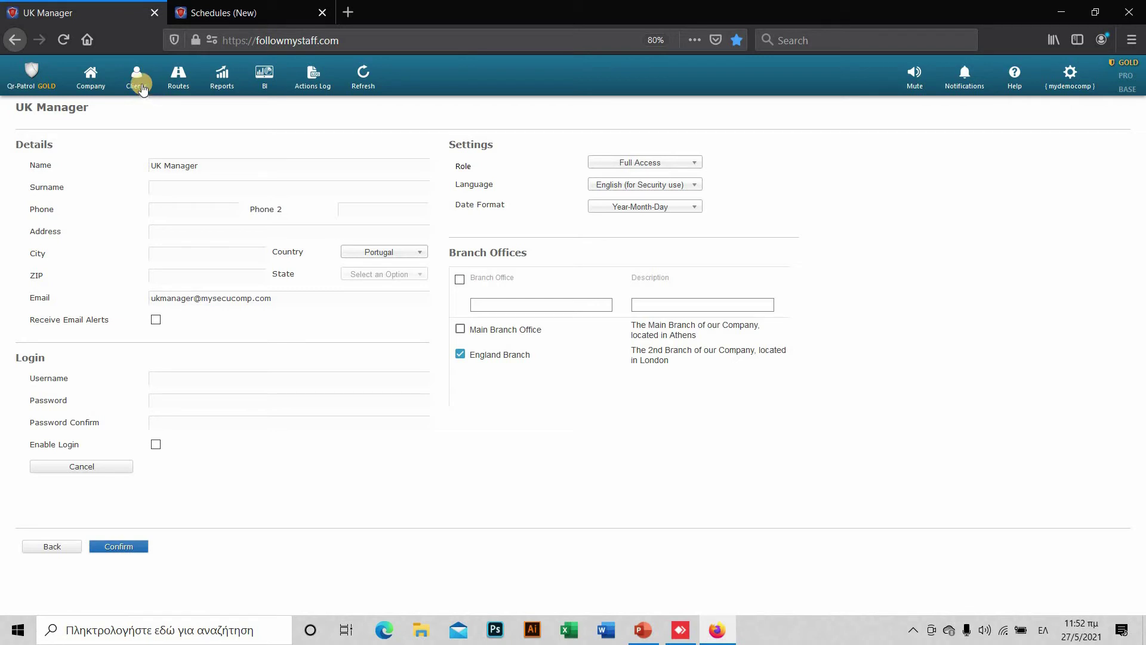
{"action": "left_click", "coordinate": [138, 118]}
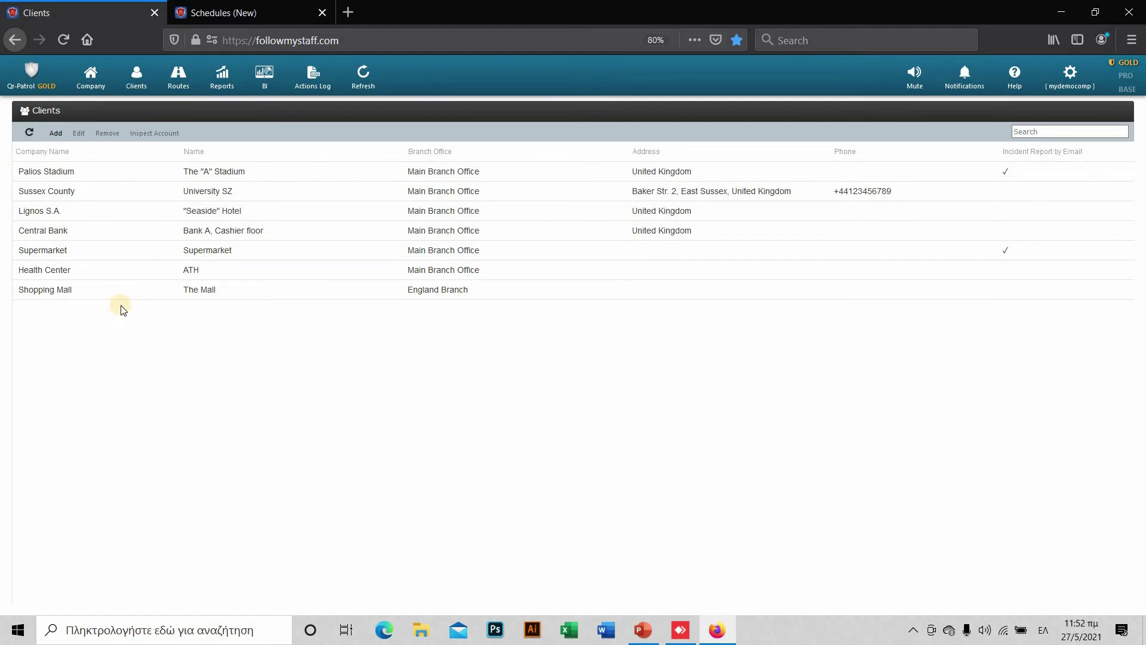
Step: View the Supermarket client's details with its three sites and two scheduled e-mail reports
{"action": "left_click", "coordinate": [73, 253]}
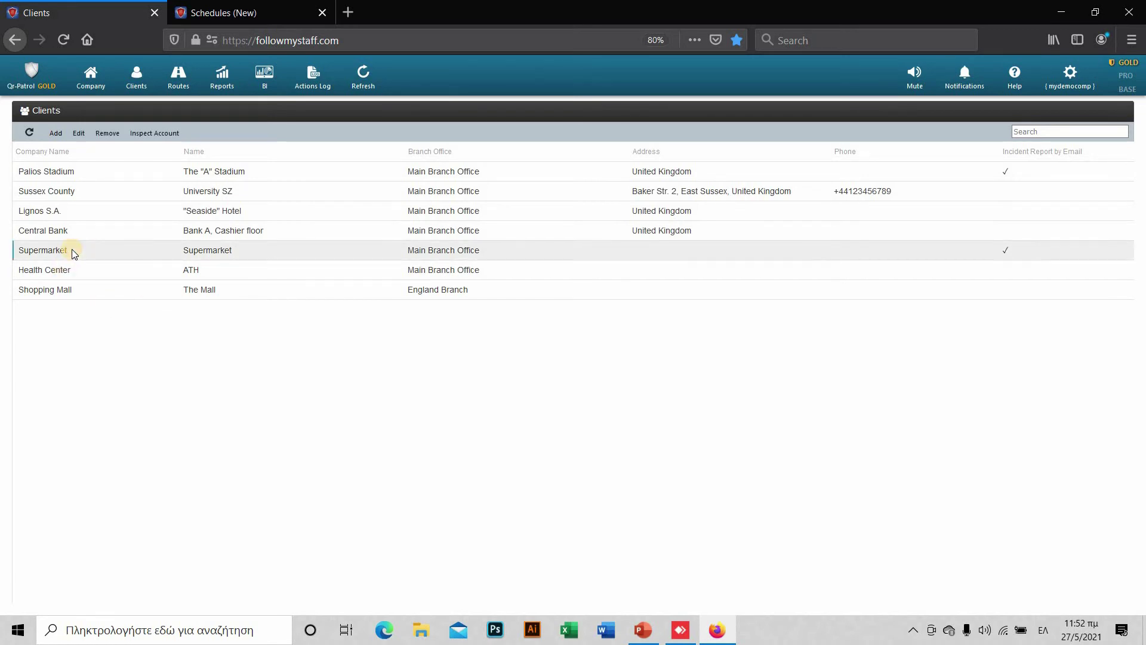
{"action": "left_click", "coordinate": [78, 133]}
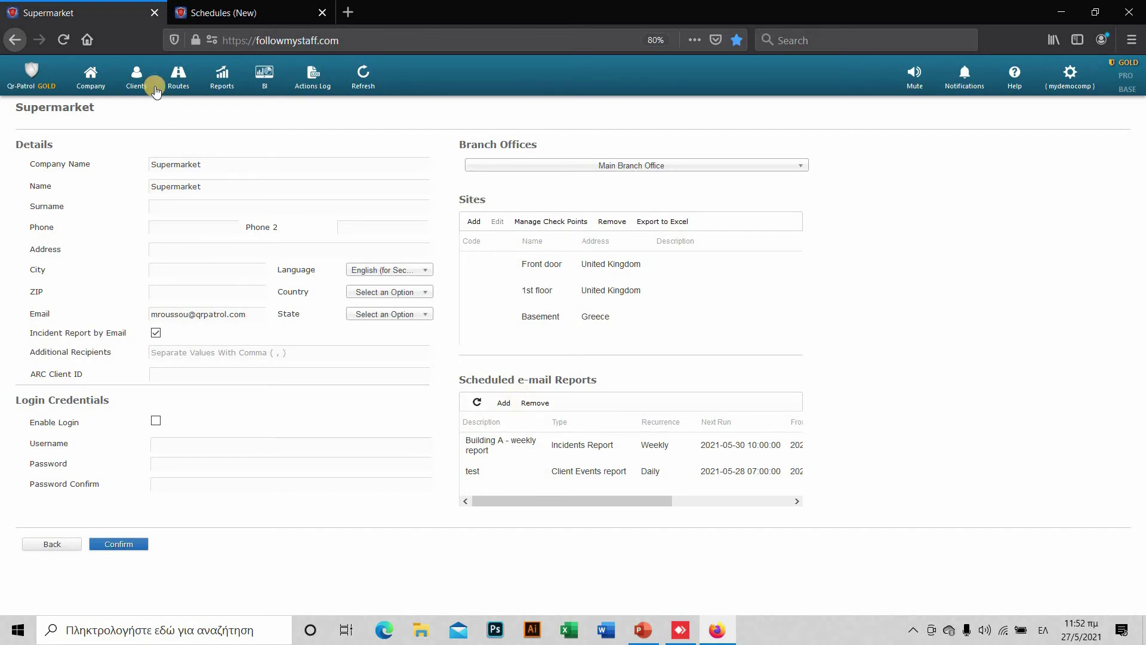
{"action": "left_click", "coordinate": [91, 78]}
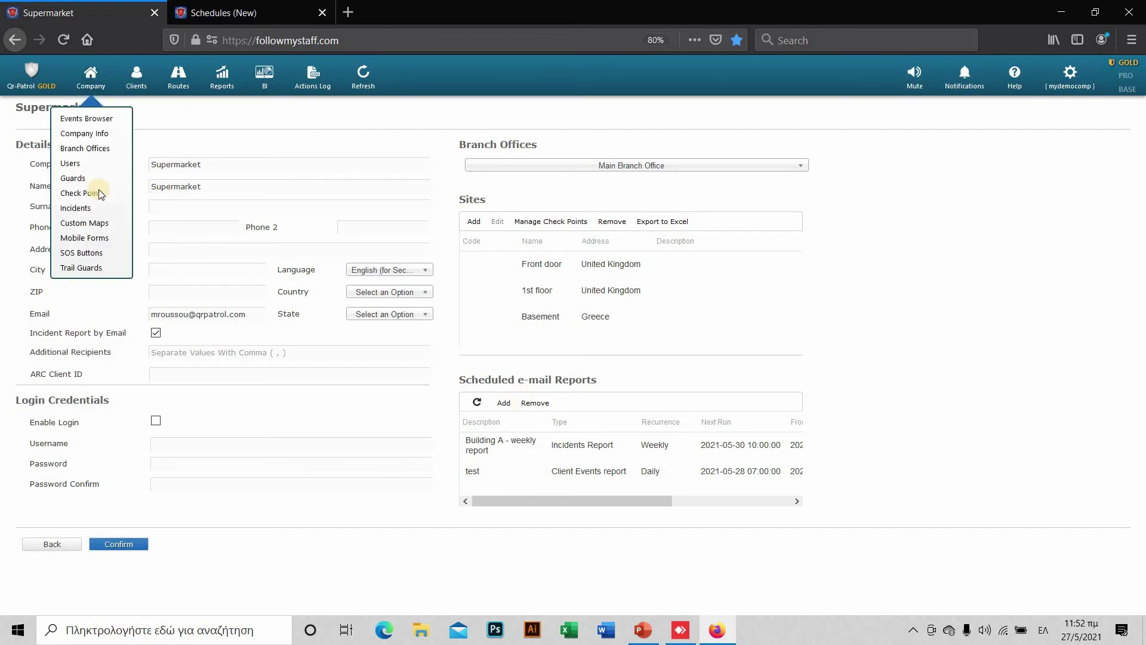
Step: Show the QR code for checkpoint 181050, Port reception, then shrink the browser
{"action": "left_click", "coordinate": [100, 194]}
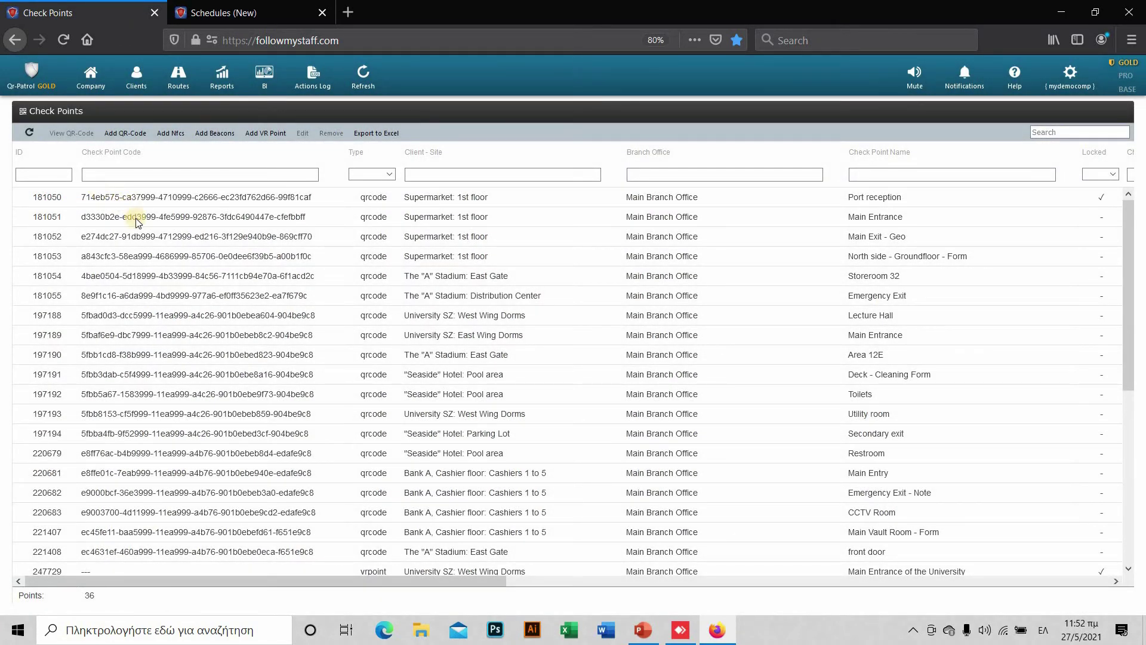
{"action": "left_click", "coordinate": [132, 195]}
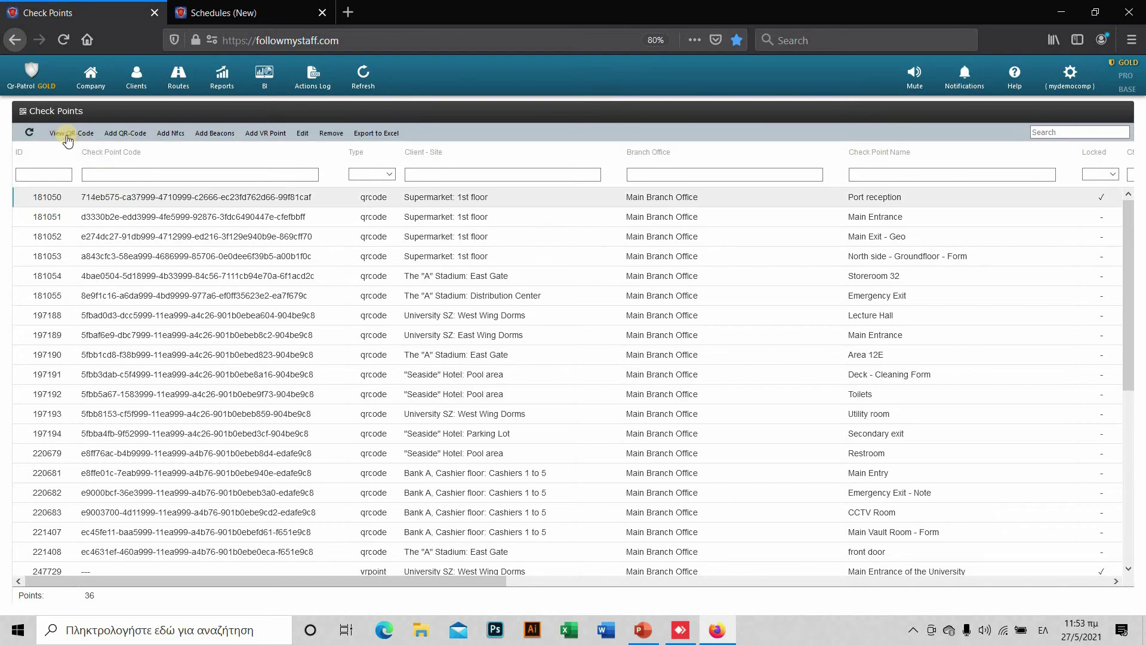
{"action": "left_click", "coordinate": [71, 134]}
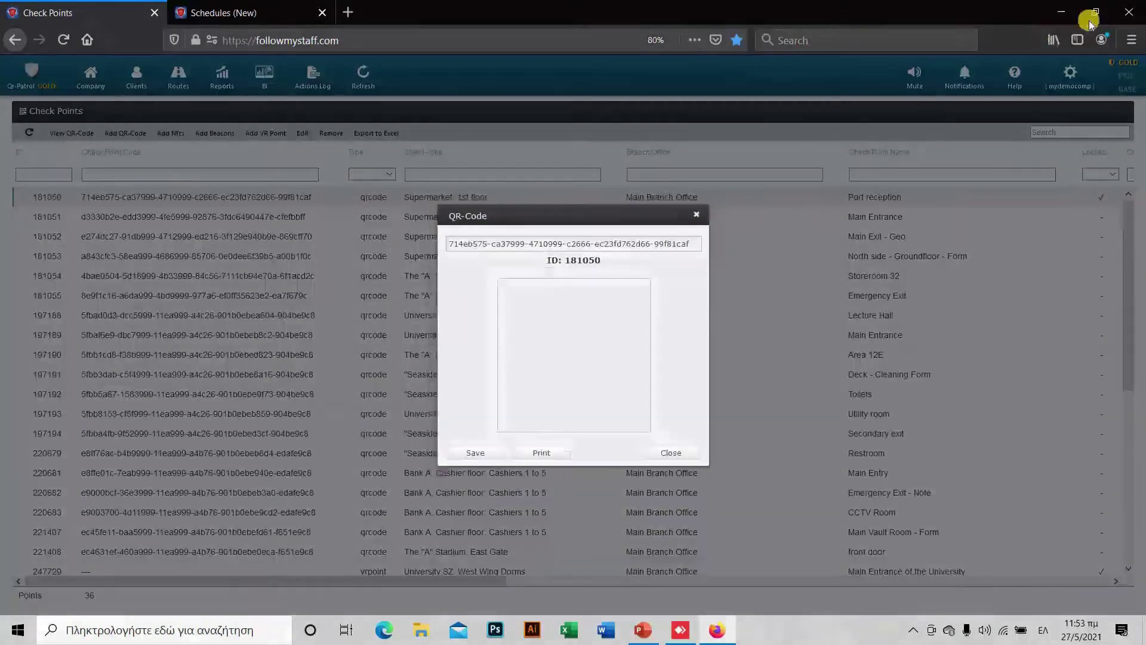
{"action": "left_click", "coordinate": [1094, 12]}
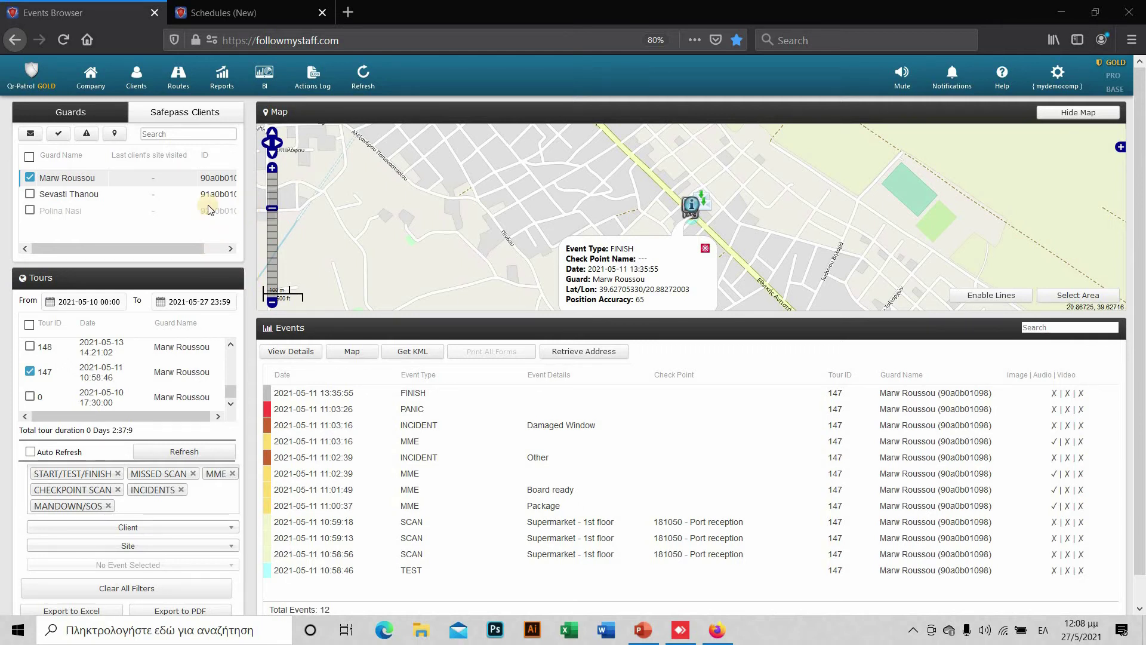
{"action": "left_click", "coordinate": [93, 81]}
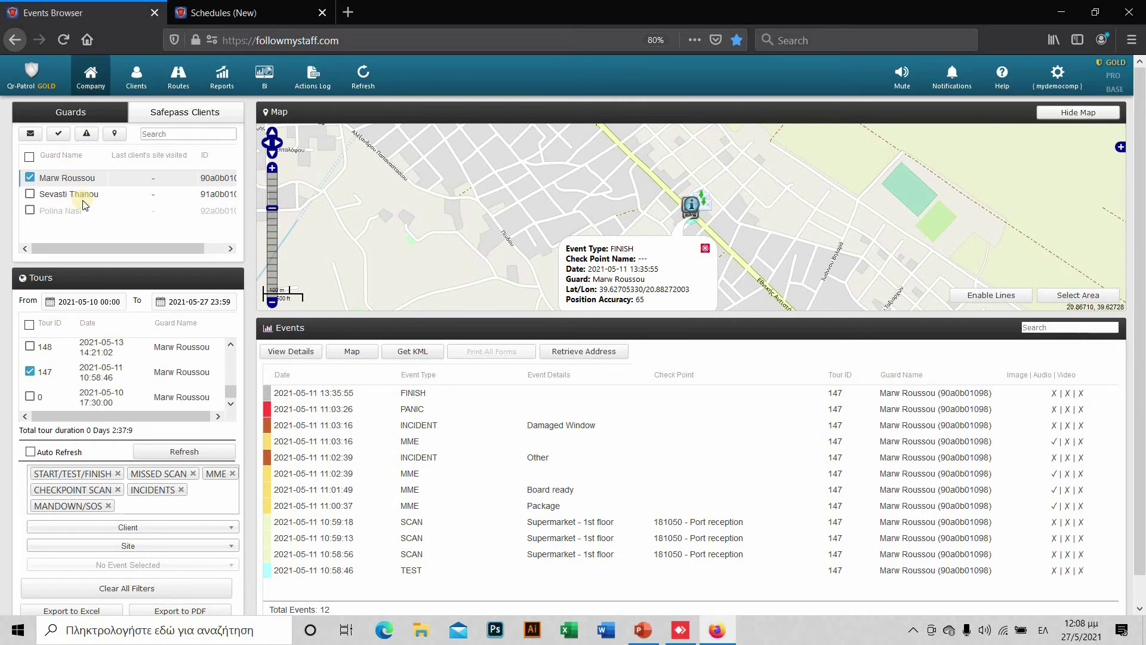
{"action": "left_click", "coordinate": [87, 209]}
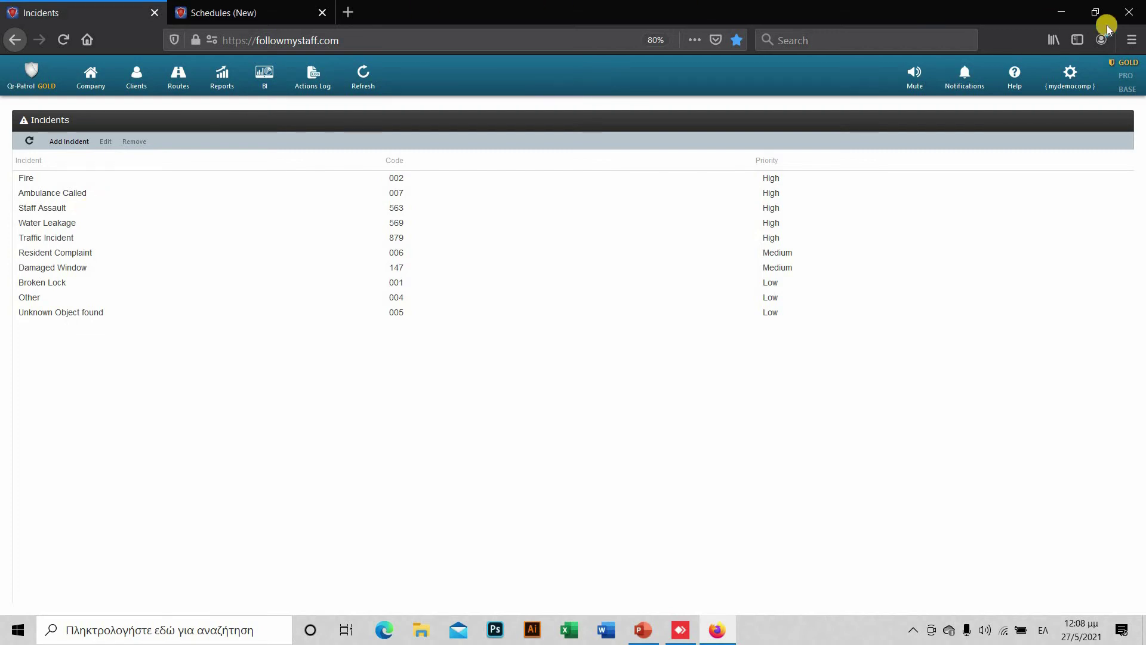
{"action": "left_click", "coordinate": [1091, 14]}
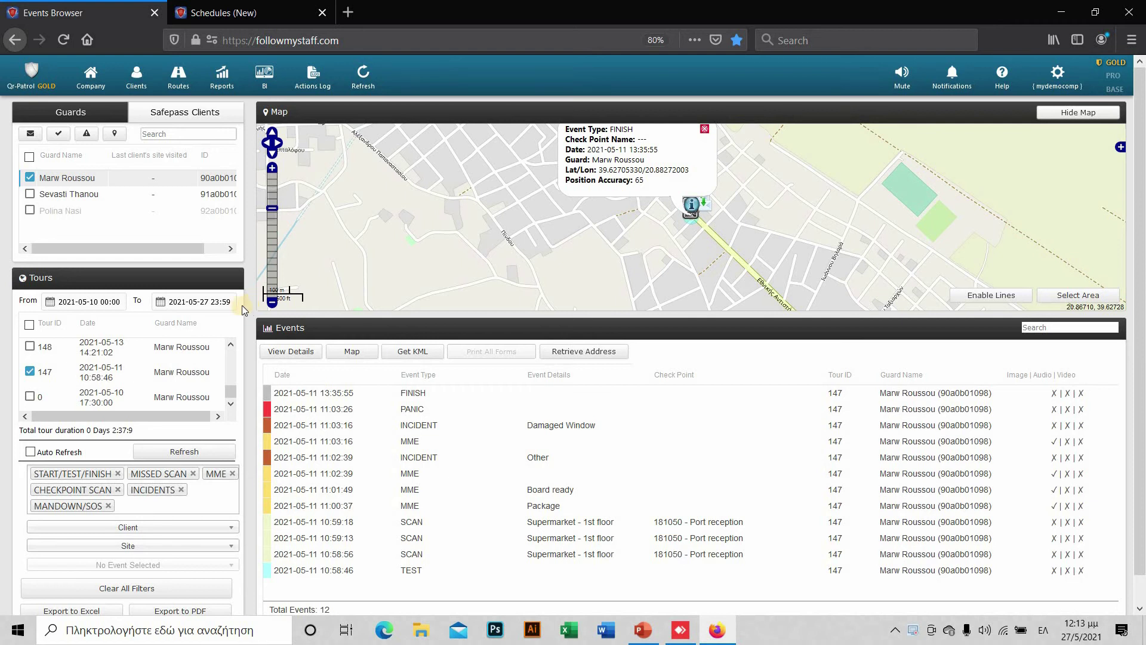
Step: Review the nine mobile forms, then shrink the browser beside the remote phone
{"action": "left_click", "coordinate": [90, 80]}
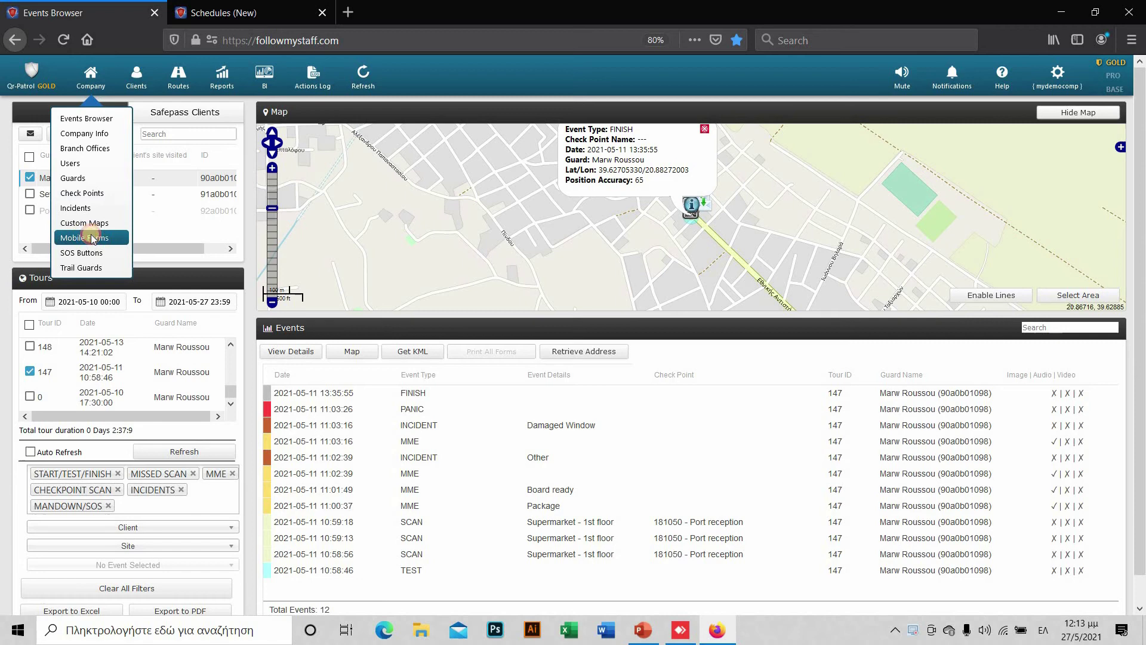
{"action": "left_click", "coordinate": [91, 238]}
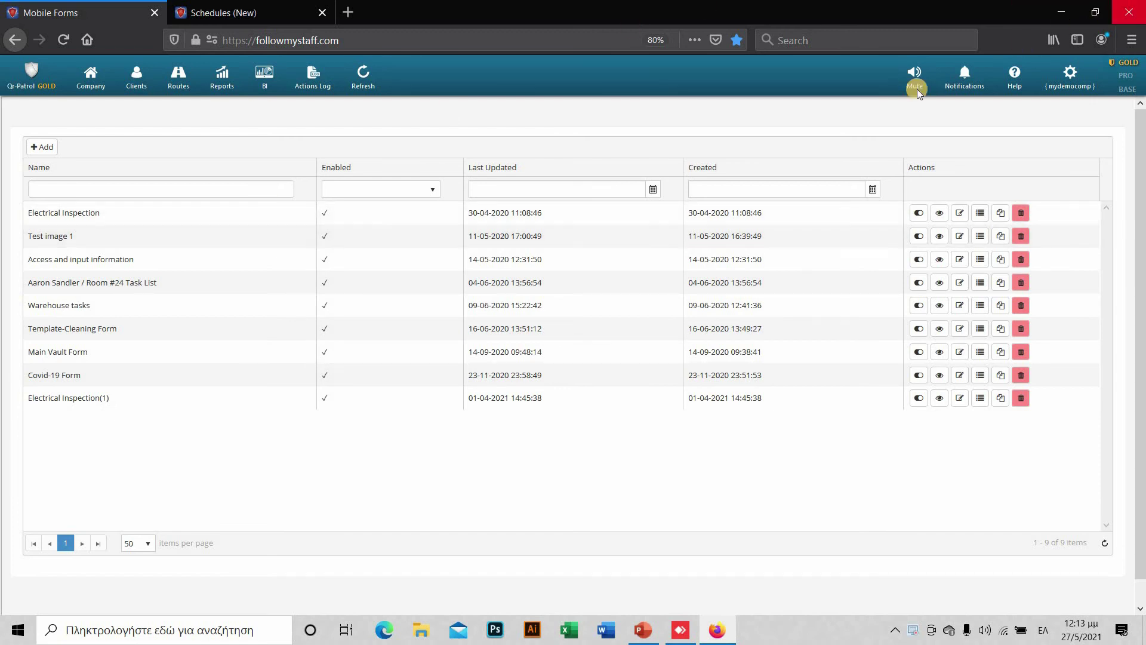
{"action": "left_click", "coordinate": [1094, 12]}
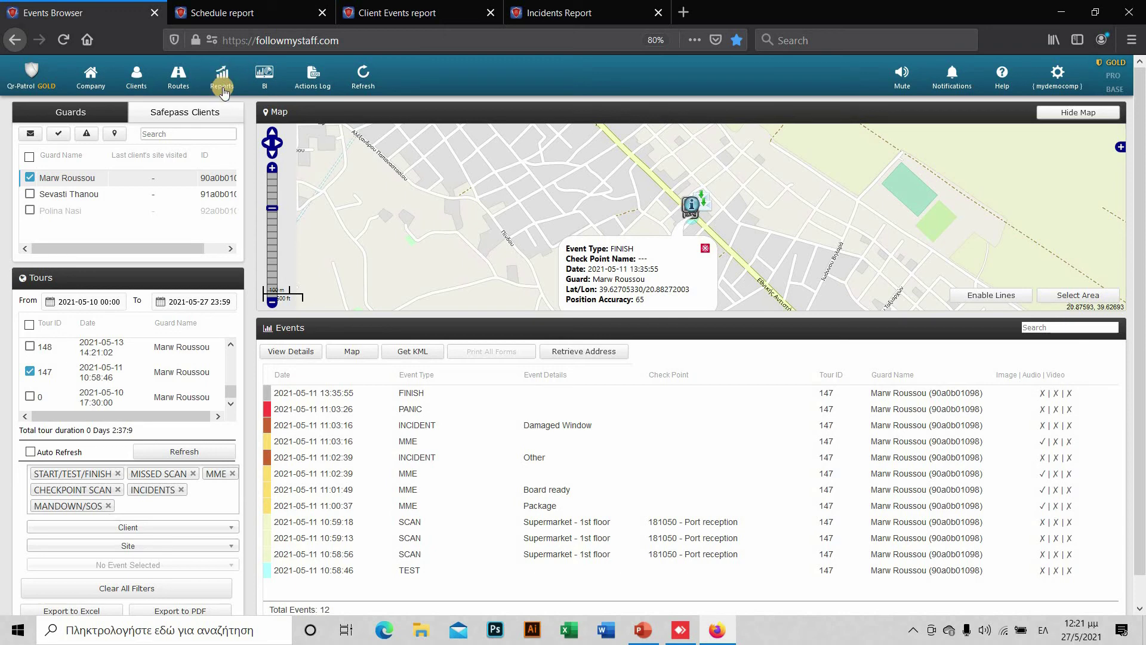
{"action": "left_click", "coordinate": [272, 21]}
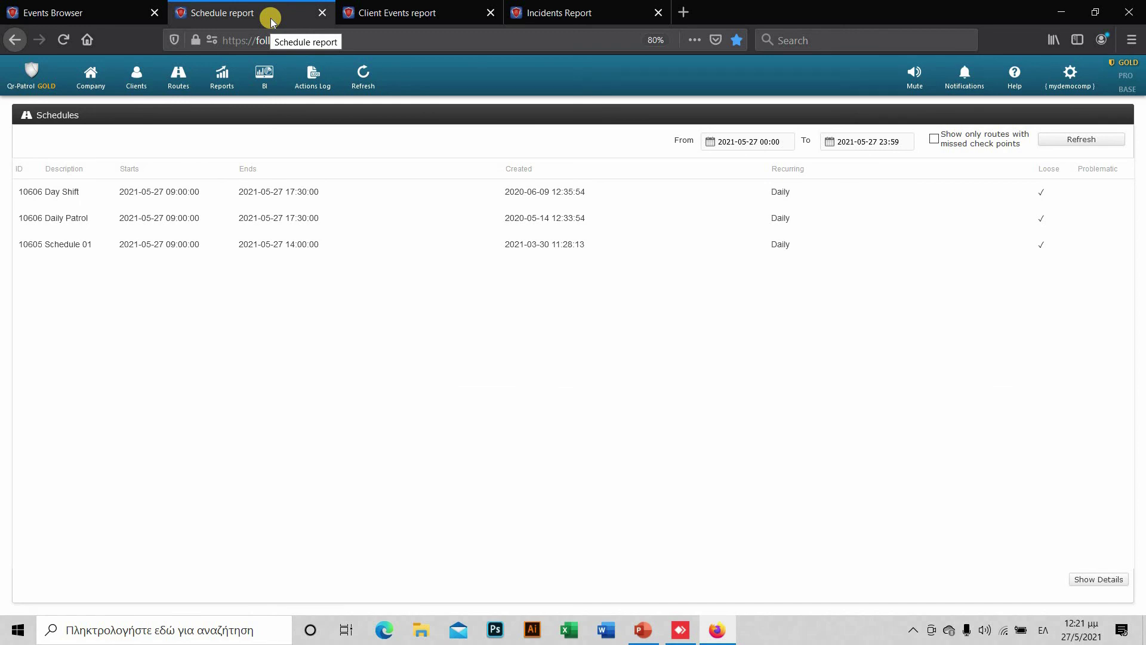
{"action": "left_click", "coordinate": [113, 31]}
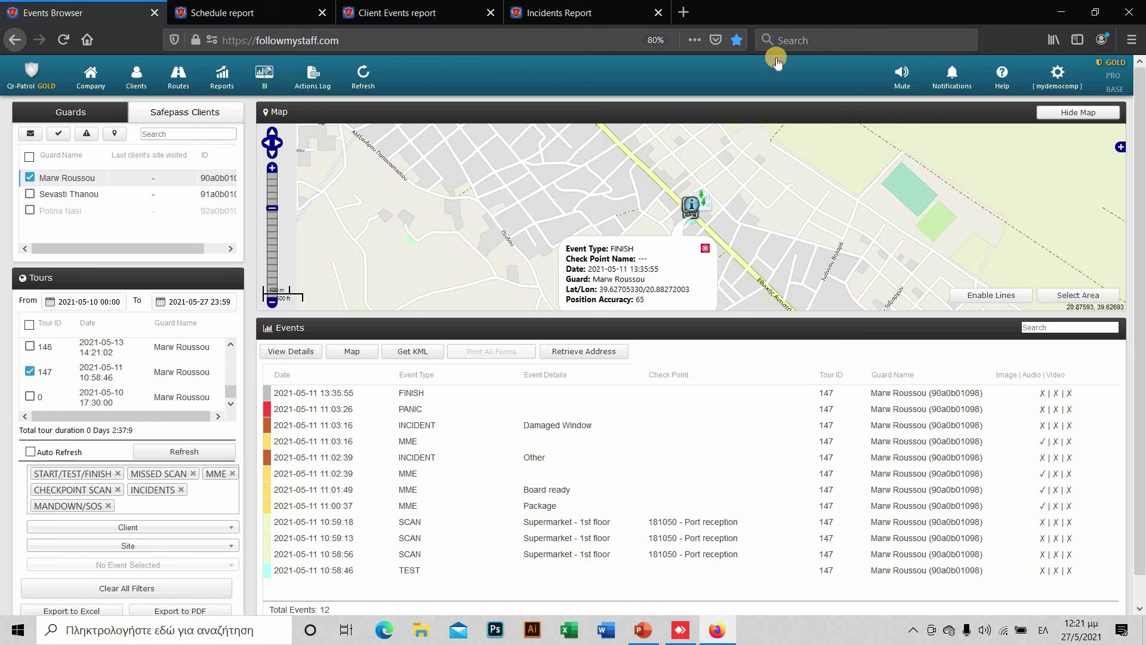
Step: Shrink the browser to reveal the manager app on the AnyDesk-mirrored phone
{"action": "left_click", "coordinate": [1094, 13]}
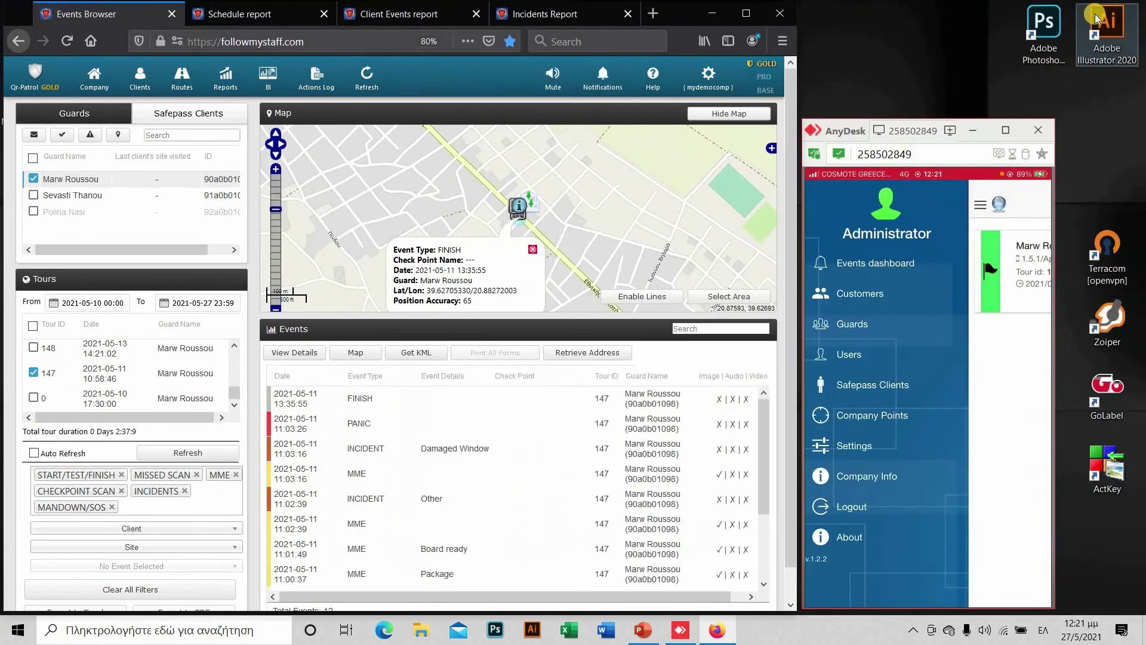